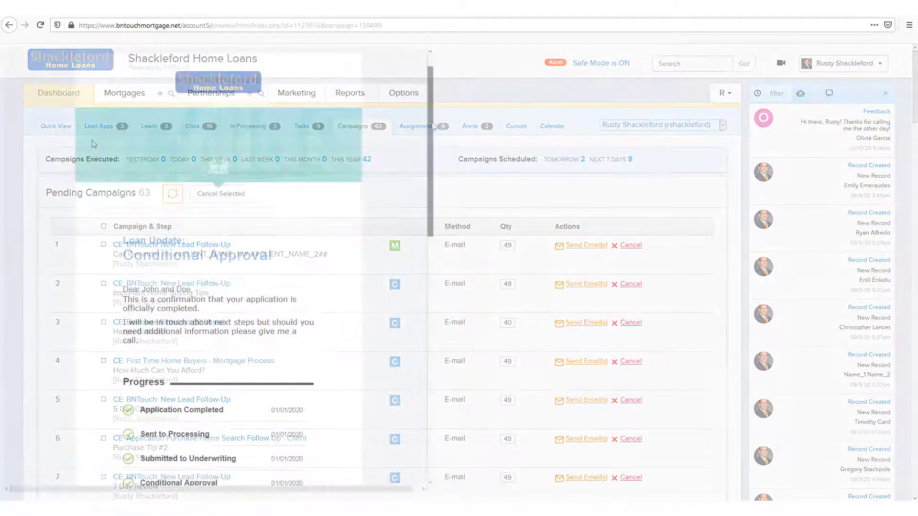
{"action": "left_click_drag", "start_coordinate": [432, 125], "coordinate": [436, 382]}
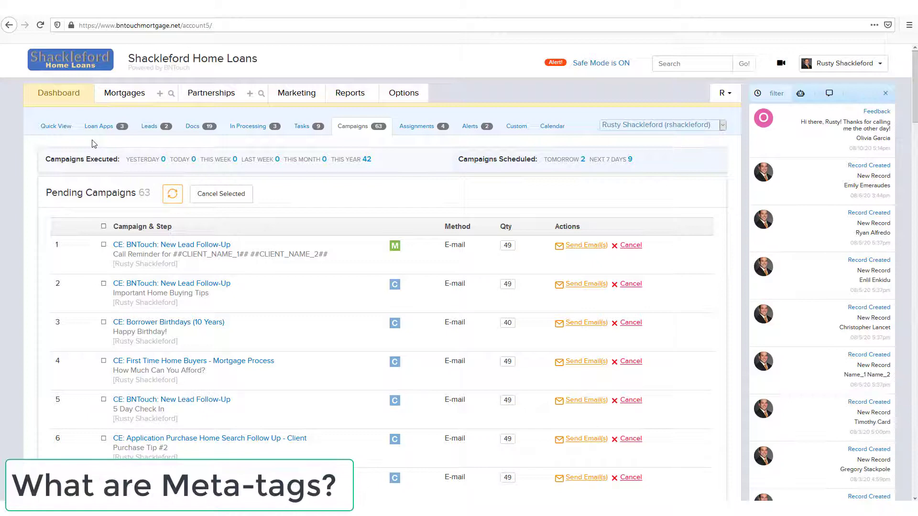
- Switch to the Marketing area to show the campaigns list
{"action": "left_click", "coordinate": [307, 95]}
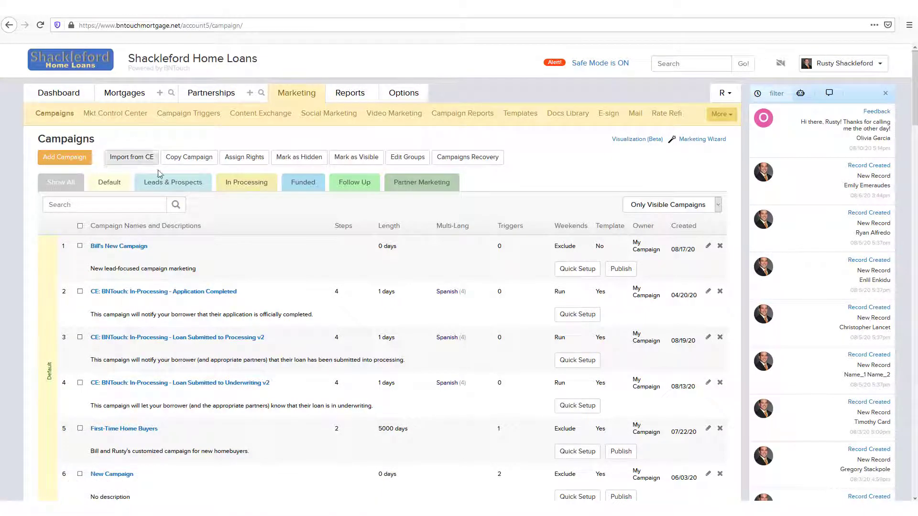
- Open the Application Completed campaign and edit its fourth email step
{"action": "left_click", "coordinate": [126, 292]}
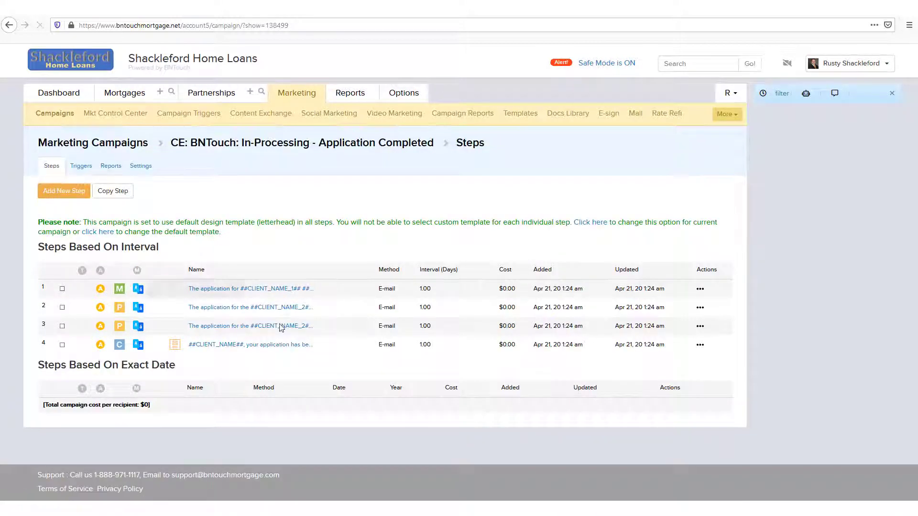
{"action": "left_click", "coordinate": [695, 344]}
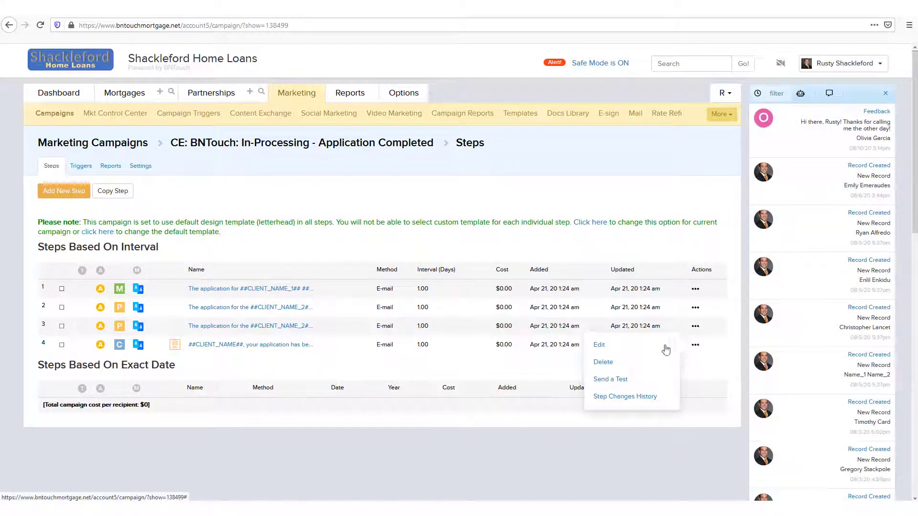
{"action": "left_click", "coordinate": [601, 347]}
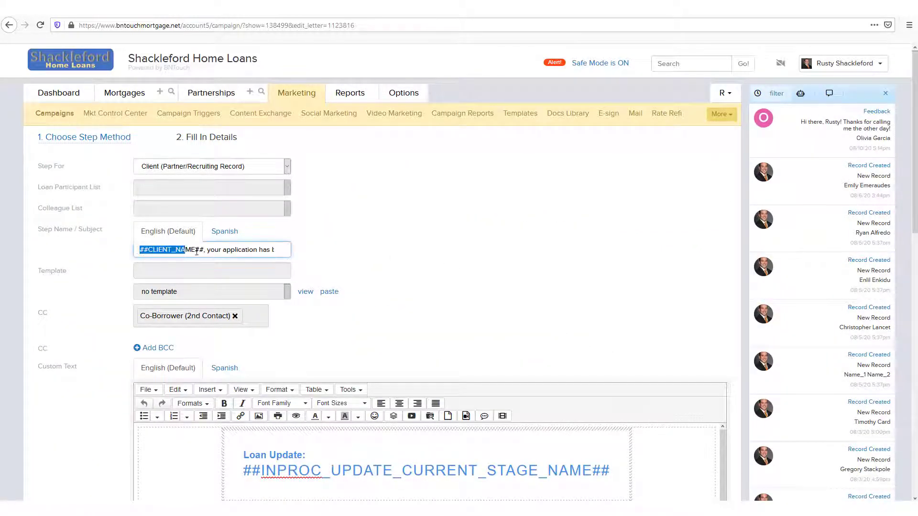
- Place the cursor in Loan Contacts right after the partner processor title tag
{"action": "left_click_drag", "start_coordinate": [137, 250], "coordinate": [207, 249]}
{"action": "left_click", "coordinate": [220, 250]}
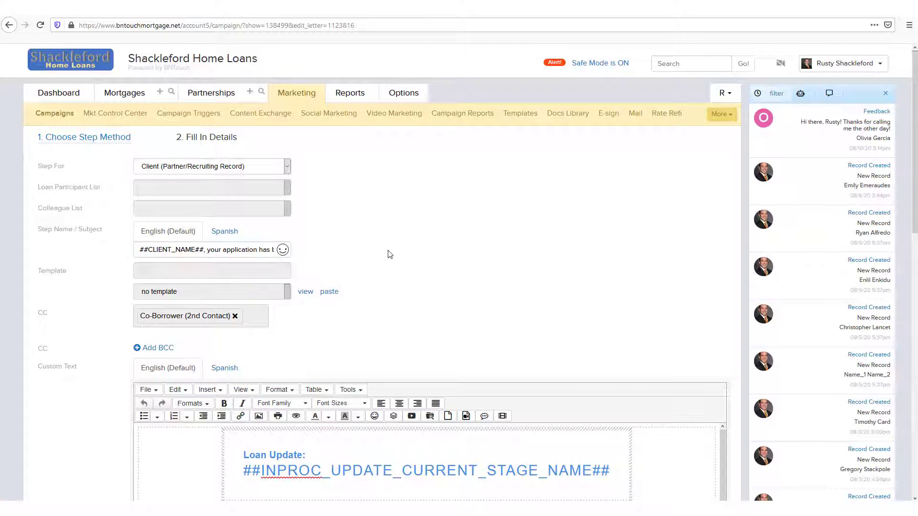
{"action": "scroll", "coordinate": [110, 425], "scroll_direction": "down", "scroll_amount": 4}
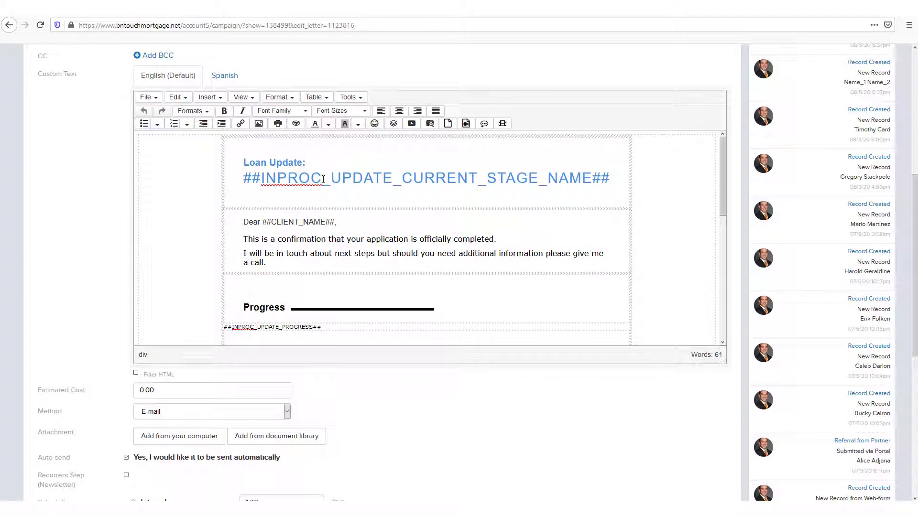
{"action": "left_click_drag", "start_coordinate": [725, 163], "coordinate": [739, 312]}
{"action": "left_click", "coordinate": [505, 283]}
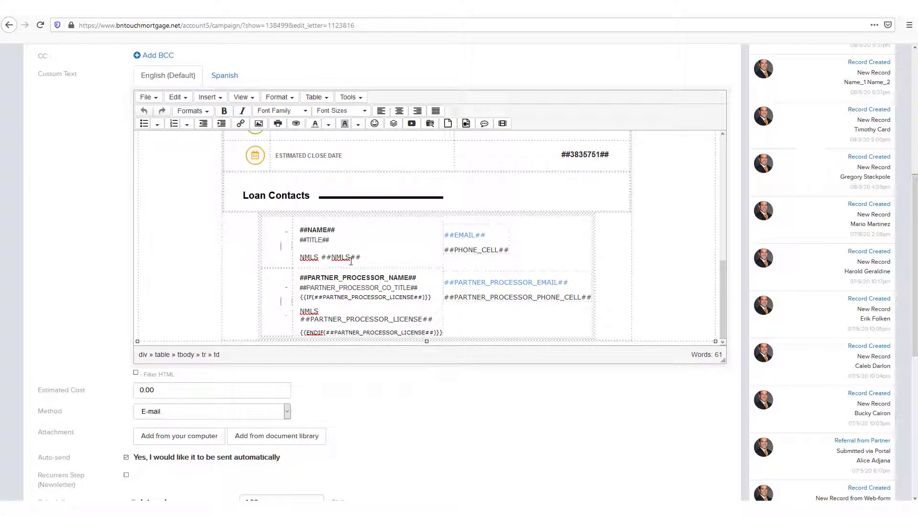
{"action": "left_click_drag", "start_coordinate": [312, 278], "coordinate": [416, 280]}
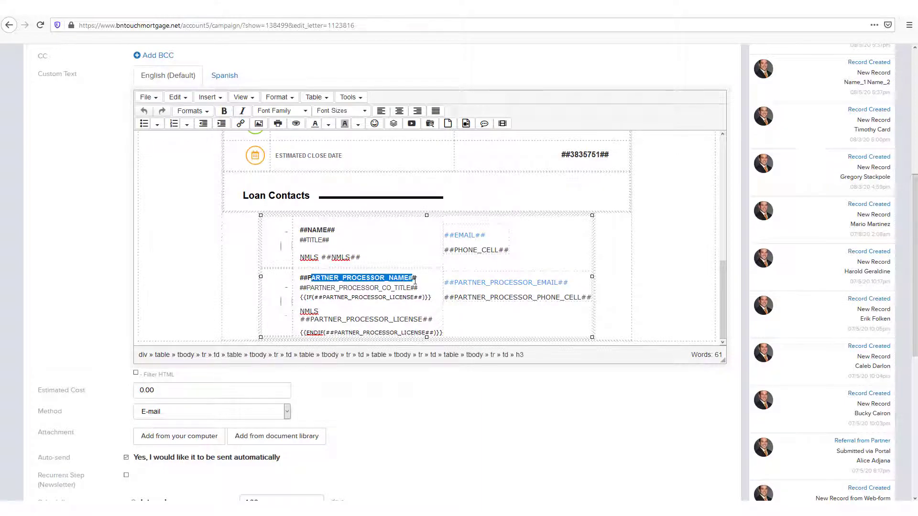
{"action": "left_click", "coordinate": [418, 291]}
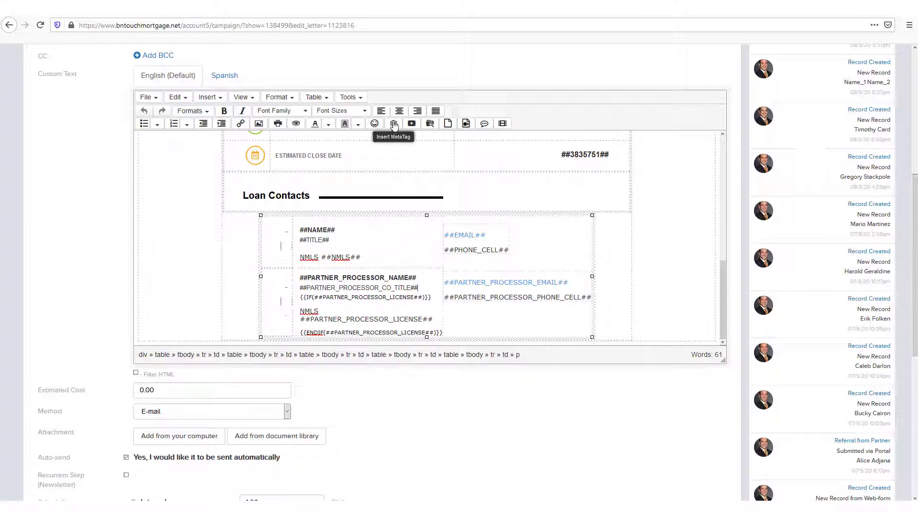
- Bring up the Insert MetaTag dialog from the editor toolbar
{"action": "left_click", "coordinate": [393, 125]}
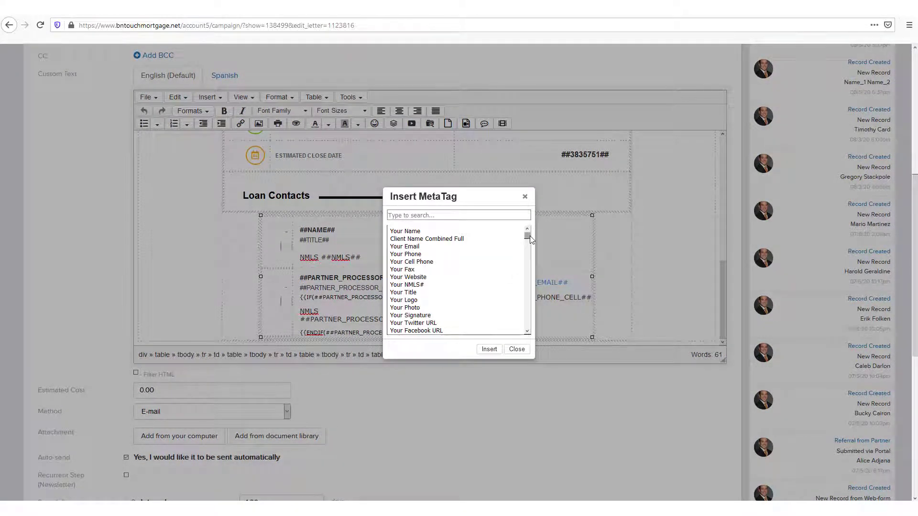
{"action": "left_click_drag", "start_coordinate": [529, 242], "coordinate": [542, 313]}
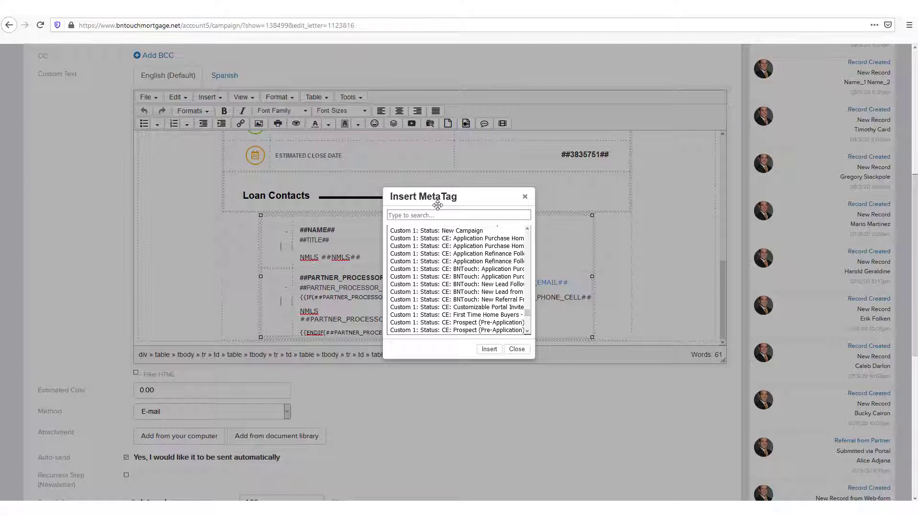
- Search 'Partner', choose P: Partner Type and insert it into the email
{"action": "left_click", "coordinate": [432, 214]}
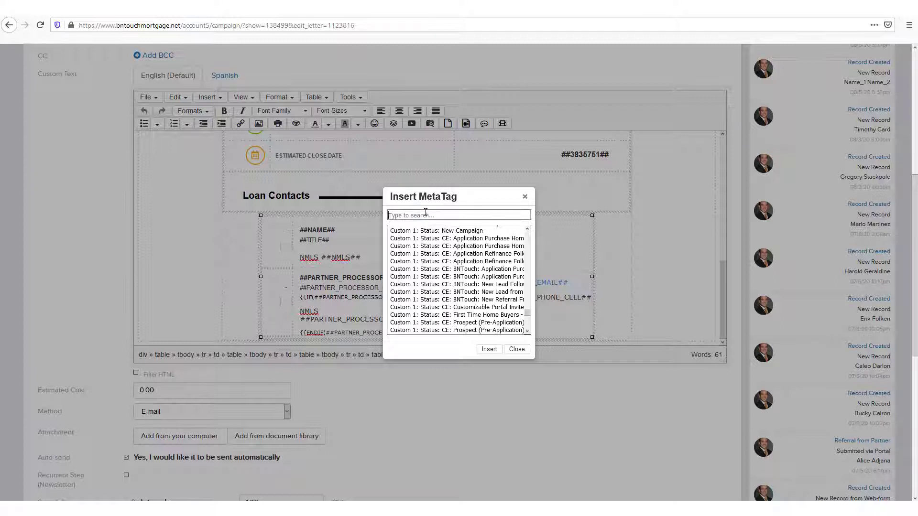
{"action": "type", "text": "Partner"}
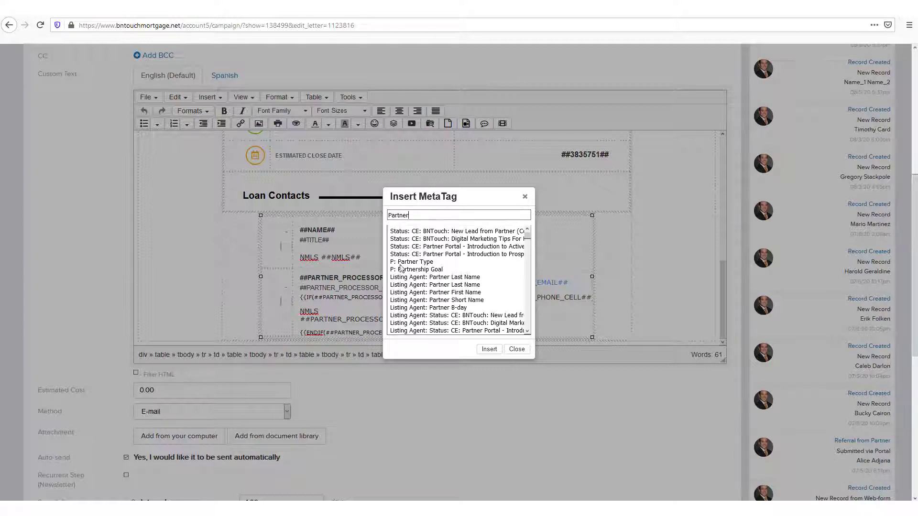
{"action": "key", "text": "Tab"}
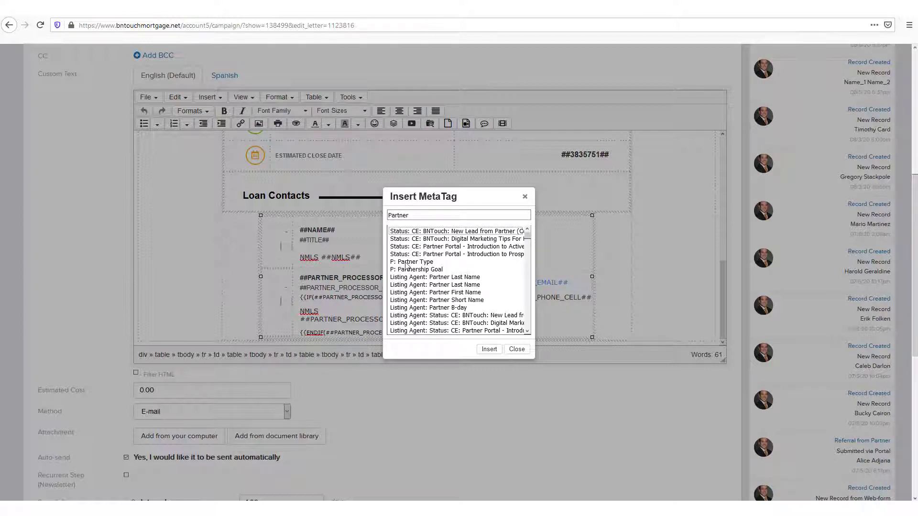
{"action": "left_click", "coordinate": [407, 262]}
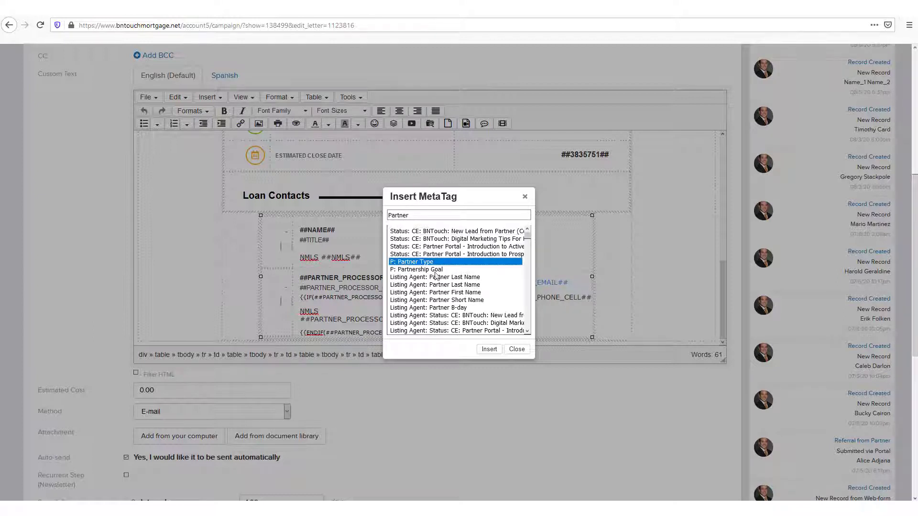
{"action": "left_click", "coordinate": [490, 349]}
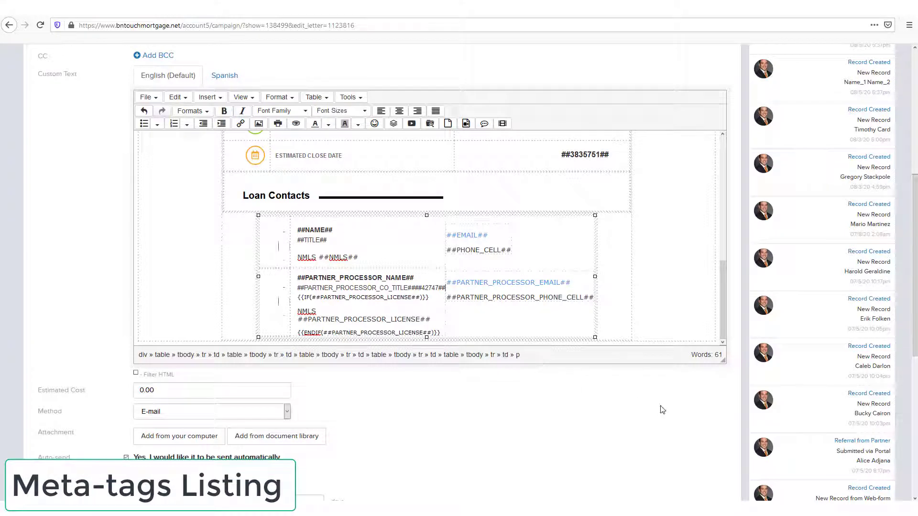
{"action": "scroll", "coordinate": [732, 423], "scroll_direction": "up", "scroll_amount": 1}
{"action": "scroll", "coordinate": [733, 422], "scroll_direction": "up", "scroll_amount": 3}
{"action": "scroll", "coordinate": [732, 419], "scroll_direction": "up", "scroll_amount": 3}
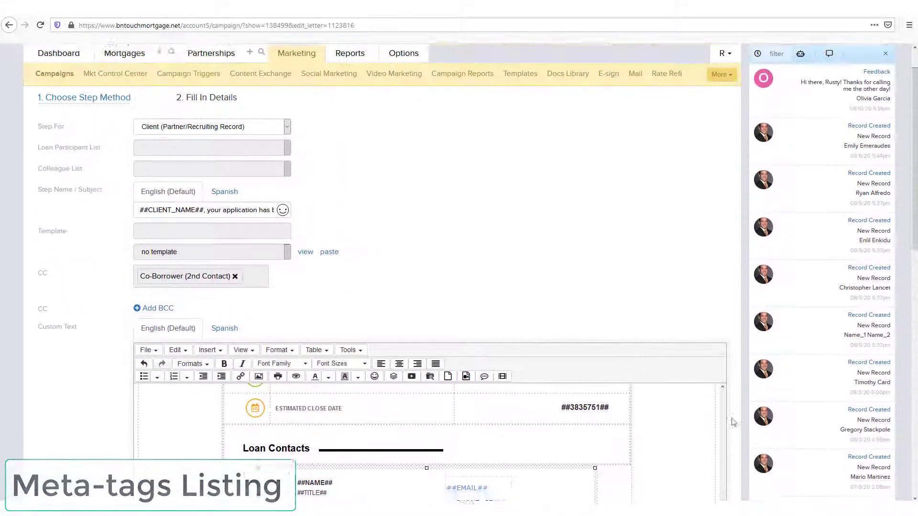
{"action": "scroll", "coordinate": [732, 415], "scroll_direction": "up", "scroll_amount": 1}
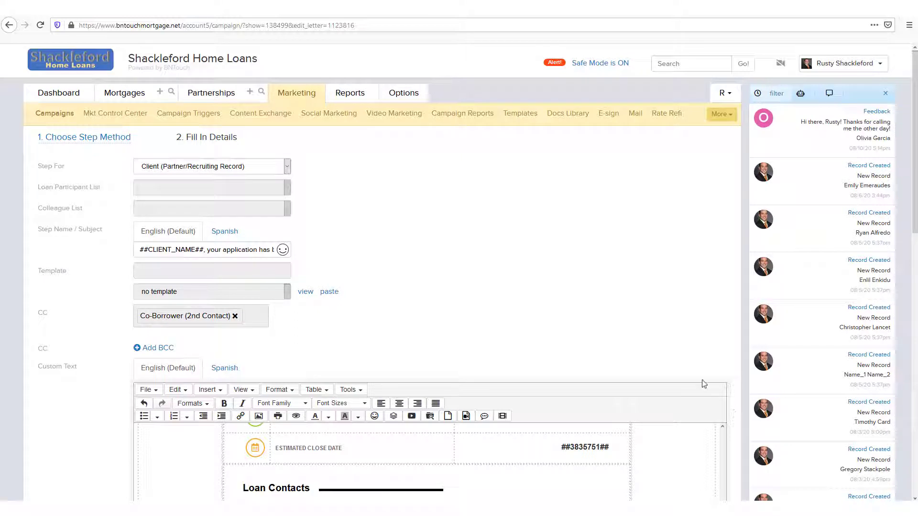
- From the Options page, open the full BNTouch METAtags listing
{"action": "left_click", "coordinate": [408, 103]}
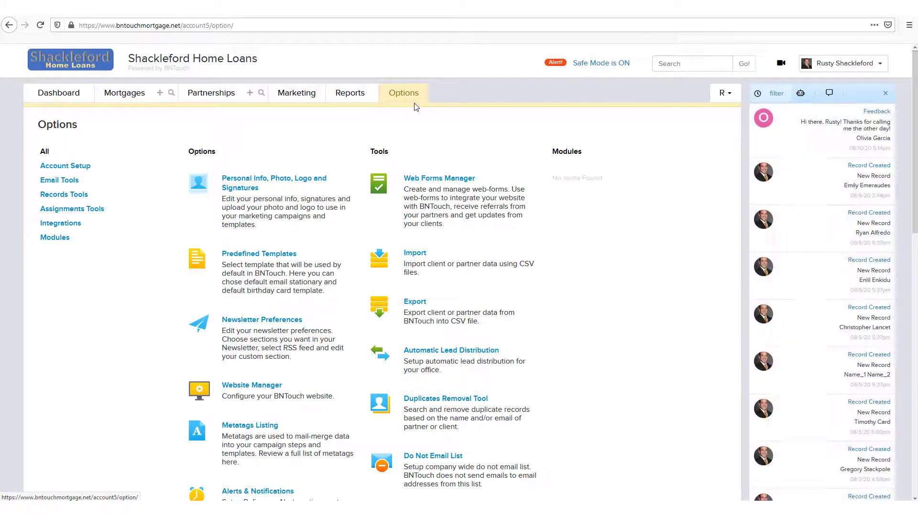
{"action": "left_click", "coordinate": [240, 426]}
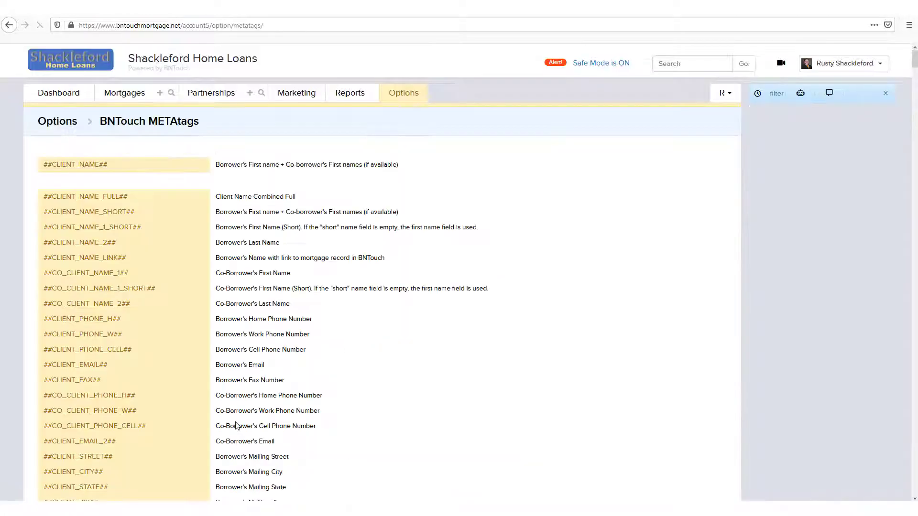